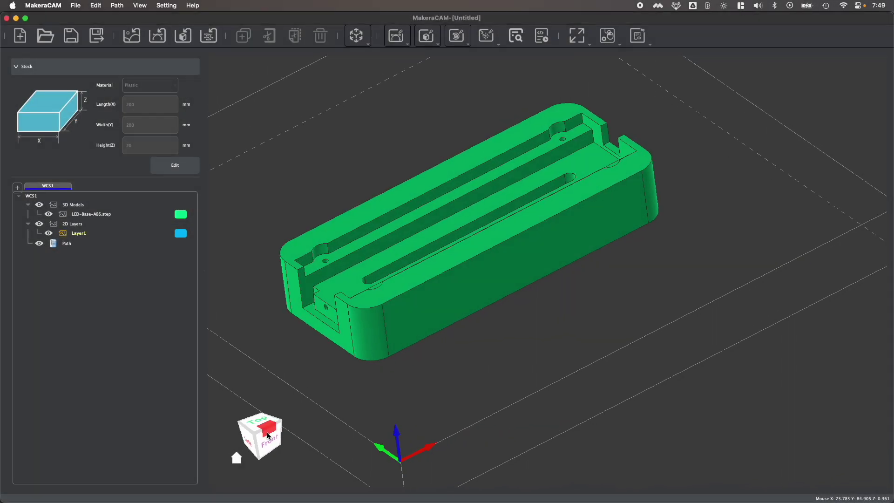
pyautogui.moveTo(279, 442); pyautogui.dragTo(274, 422)
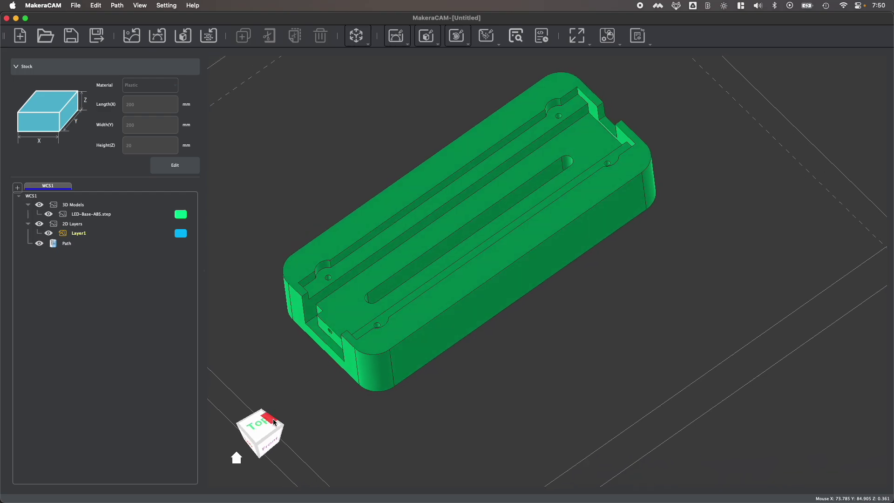
pyautogui.click(436, 36)
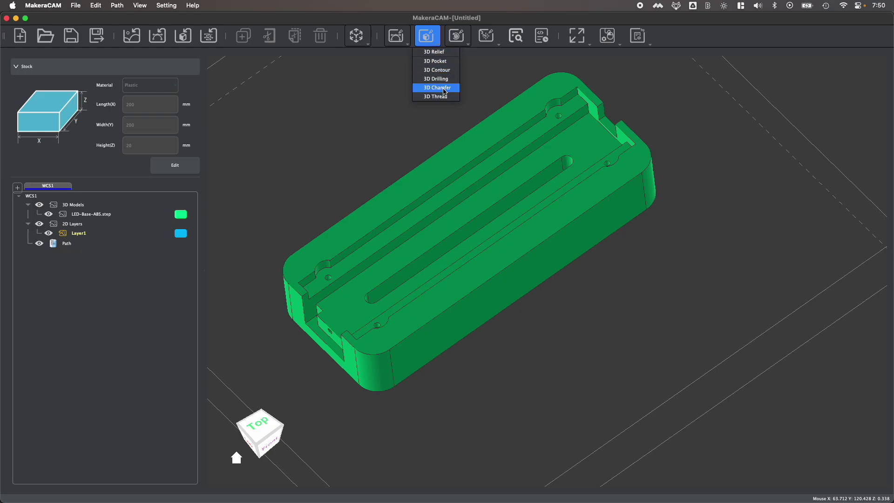
pyautogui.click(263, 424)
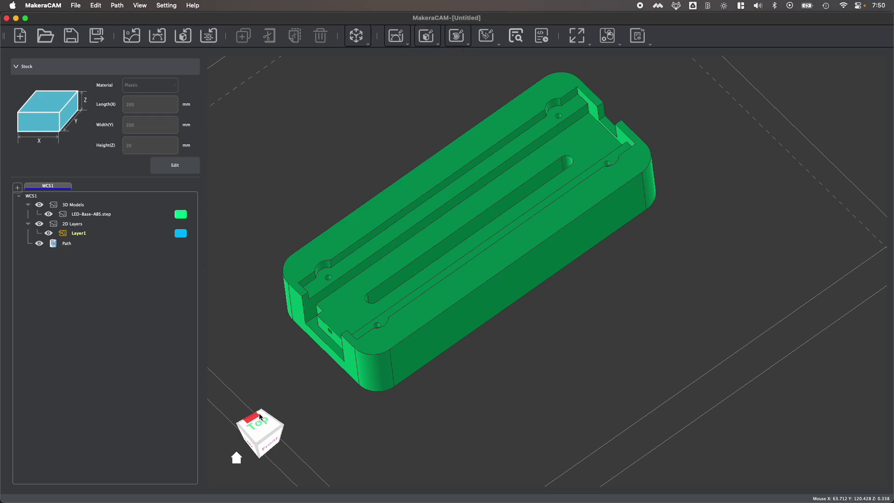
pyautogui.moveTo(259, 414); pyautogui.dragTo(251, 420)
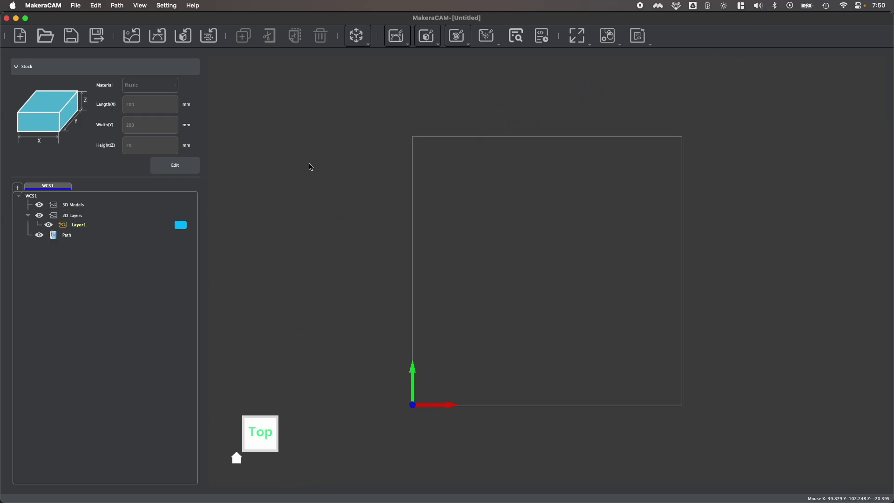
# - Look through the available ways to import a 3D model, including the import file dialog, without importing anything
pyautogui.rightClick(80, 206)
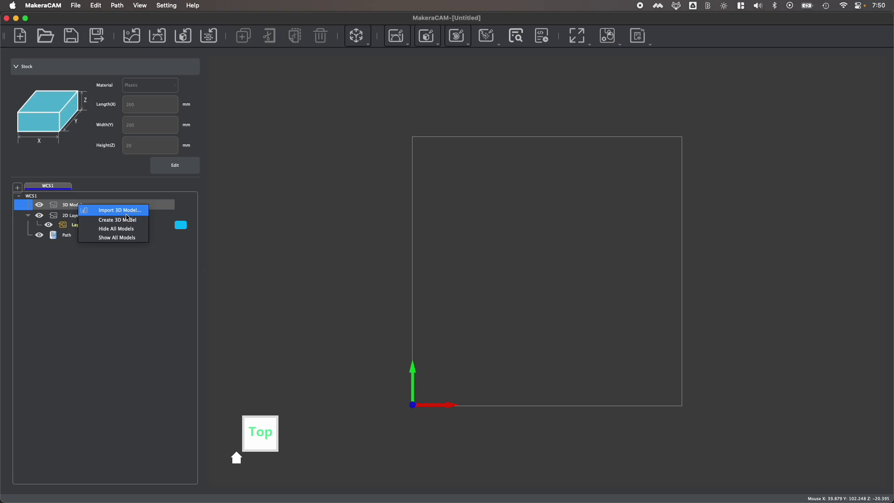
pyautogui.click(250, 130)
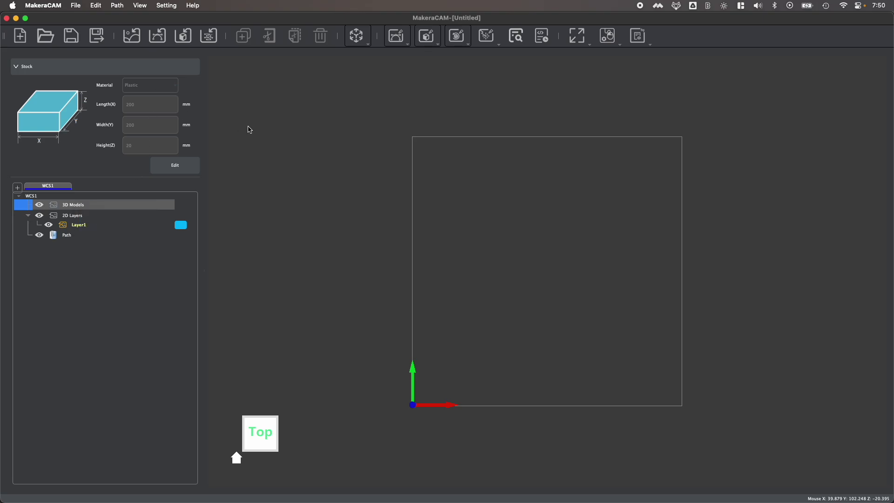
pyautogui.click(189, 34)
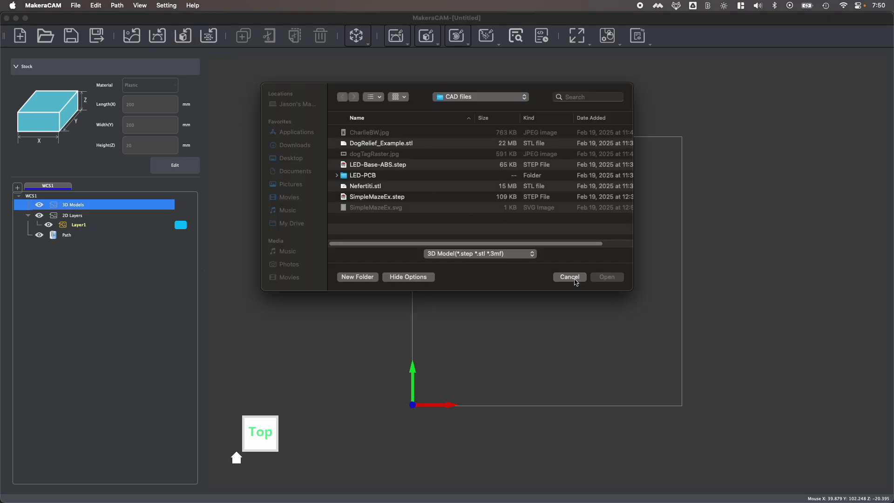
pyautogui.click(576, 278)
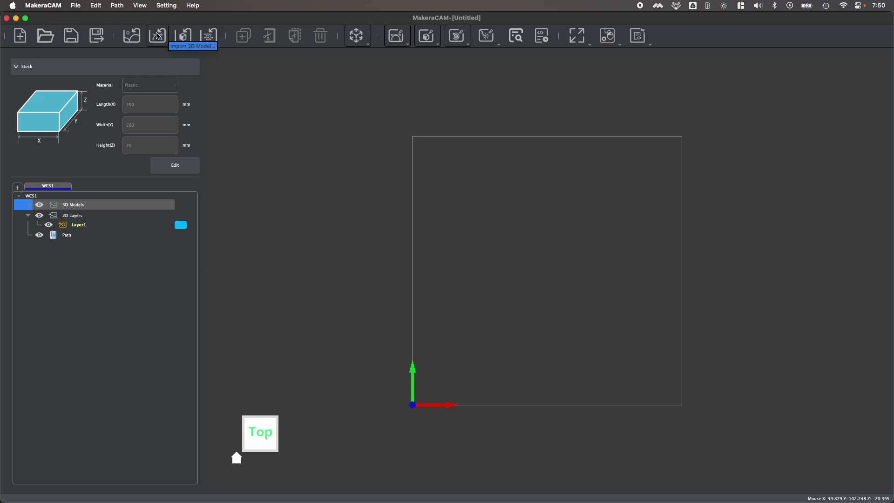
pyautogui.click(75, 6)
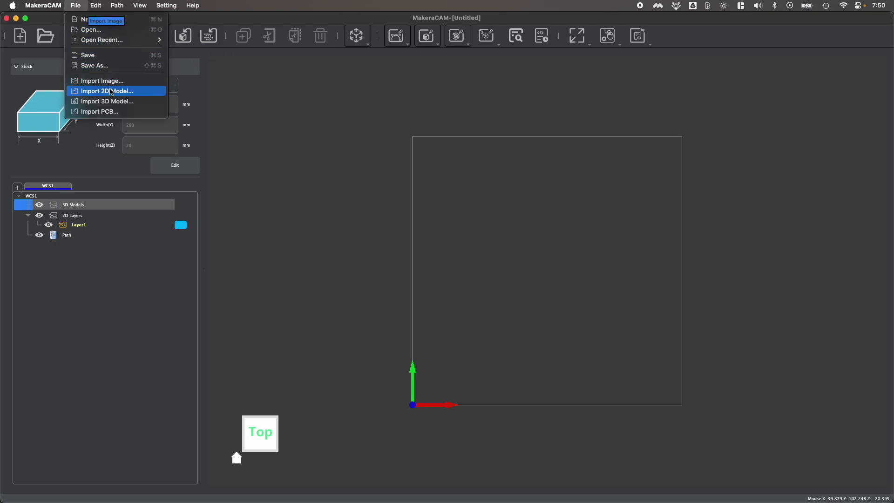
pyautogui.click(310, 105)
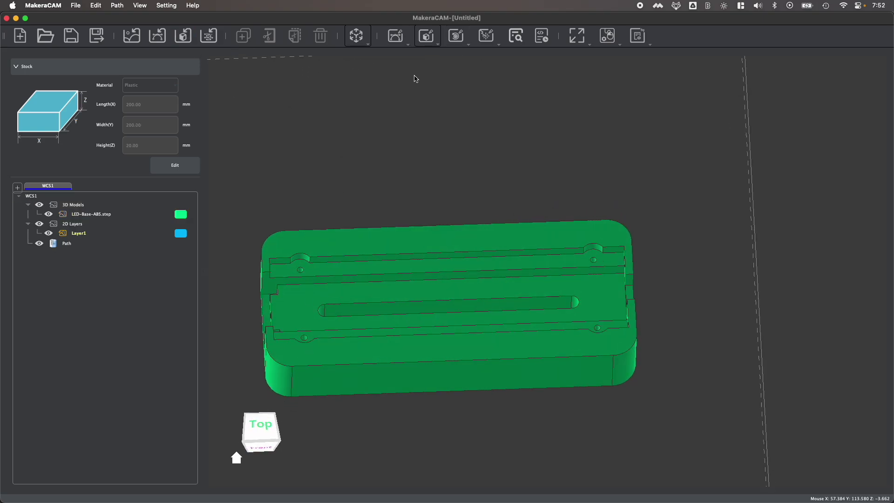
# - Start a 3D Pocket toolpath and select the LED base's central floor, both long side ledges and the recessed faces at both ends
pyautogui.click(437, 44)
pyautogui.click(433, 60)
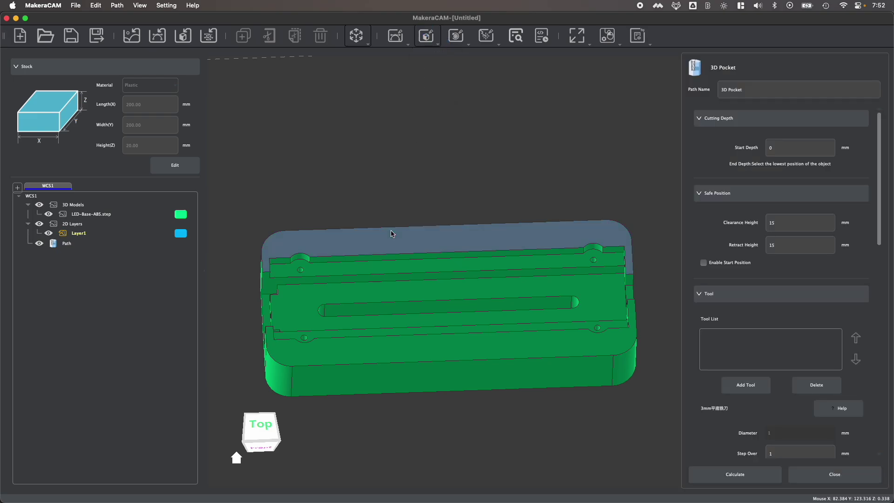
pyautogui.moveTo(251, 408); pyautogui.dragTo(259, 415, button='middle')
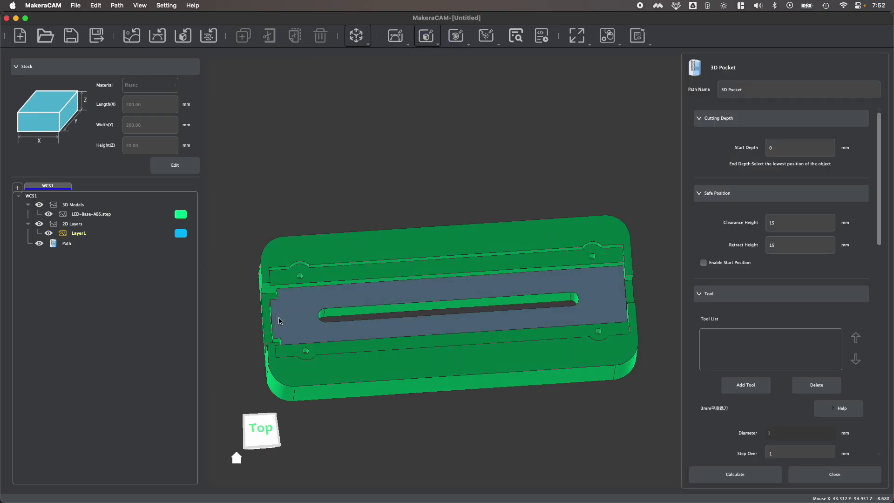
pyautogui.click(289, 315)
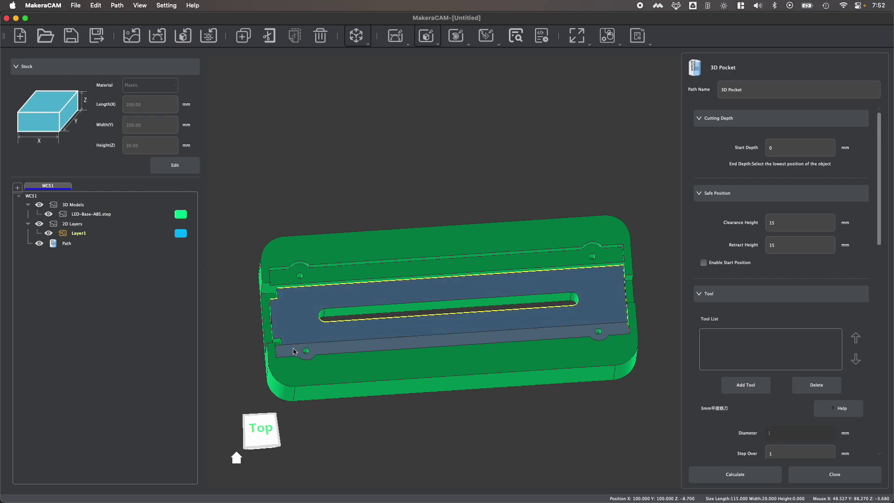
pyautogui.click(295, 353)
pyautogui.click(309, 278)
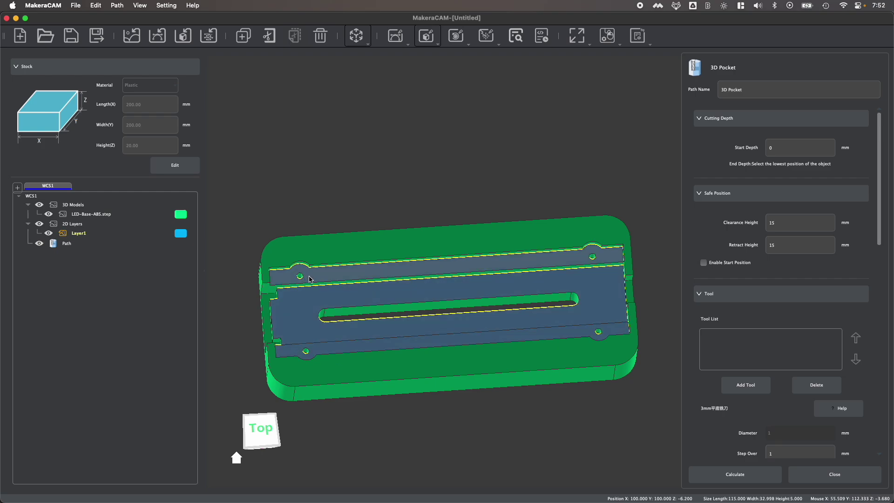
pyautogui.click(267, 311)
pyautogui.click(628, 289)
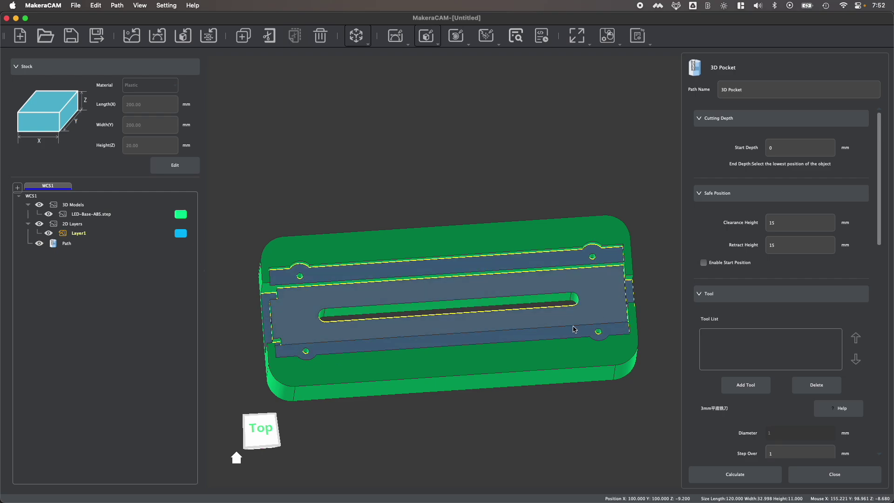
# - Add the 3.175*12mm Flat End(Metal) tool to the 3D pocket and calculate its toolpath
pyautogui.moveTo(266, 435); pyautogui.dragTo(261, 423)
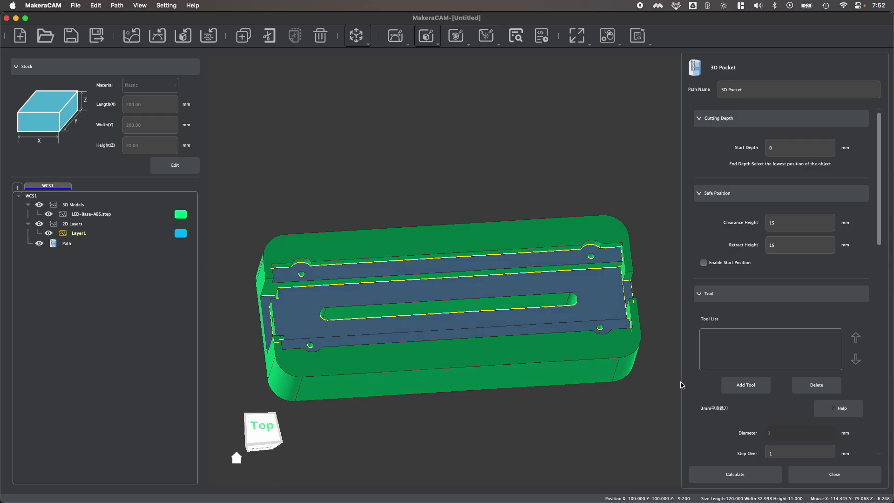
pyautogui.click(747, 386)
pyautogui.click(249, 102)
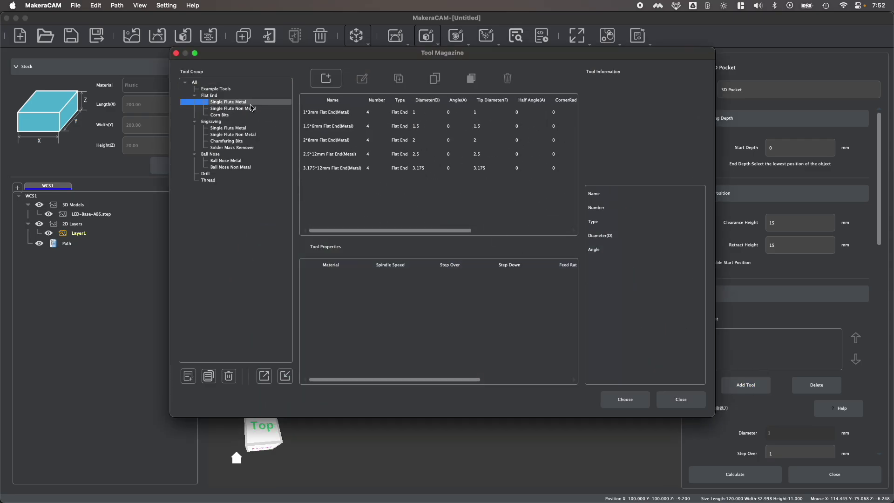
pyautogui.click(335, 167)
pyautogui.click(624, 399)
pyautogui.click(734, 473)
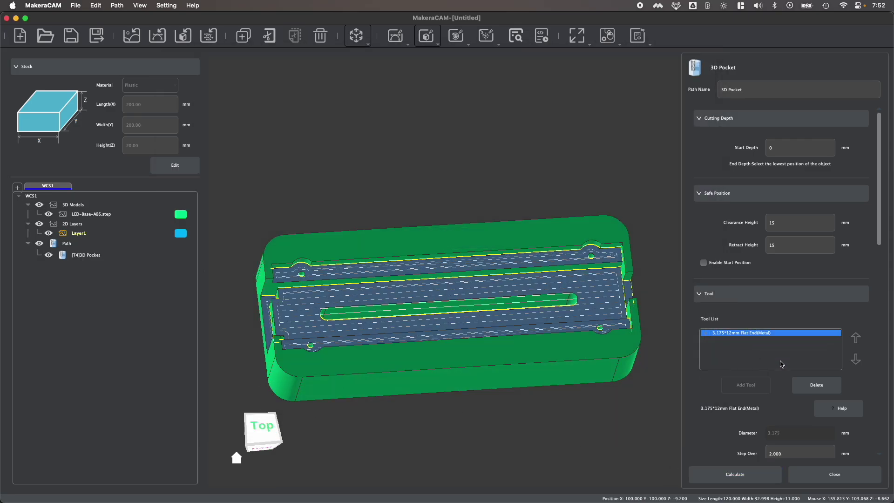
# - Enable a step down of 1 mm for the 3D pocket, recalculate the toolpath and finish the operation
pyautogui.scroll(-3, 787, 366)
pyautogui.click(725, 392)
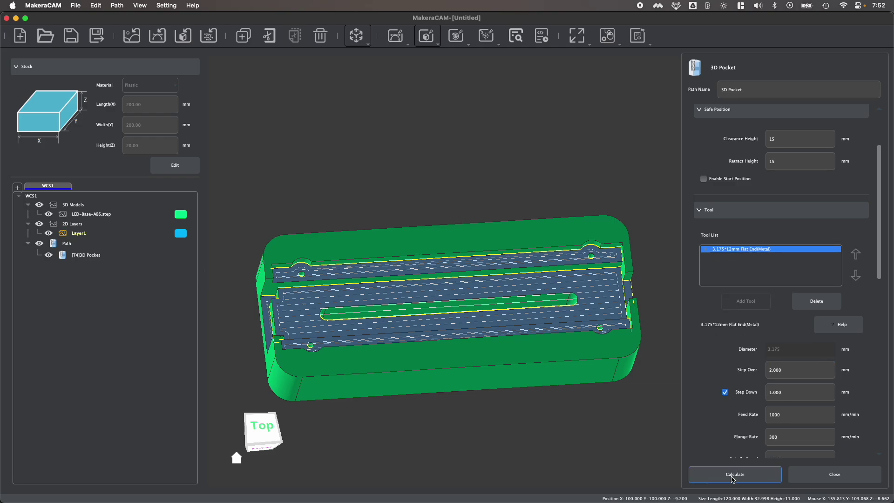
pyautogui.click(735, 474)
pyautogui.click(240, 447)
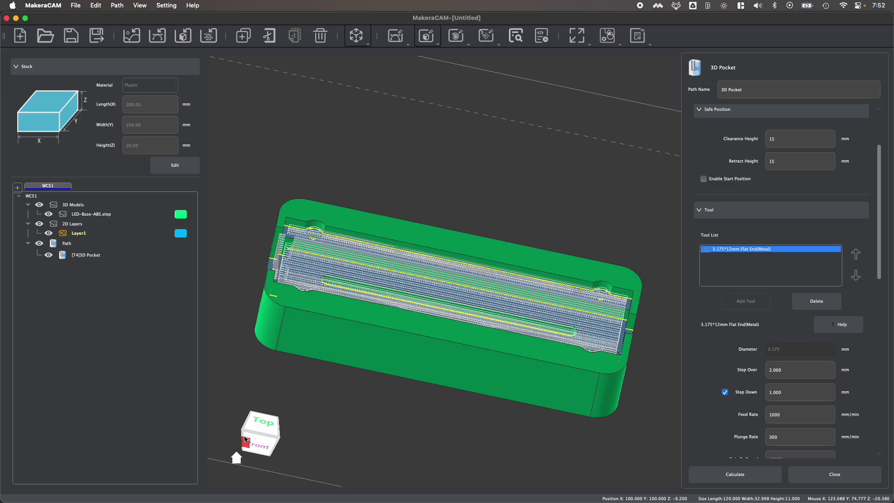
pyautogui.moveTo(234, 429); pyautogui.dragTo(269, 439)
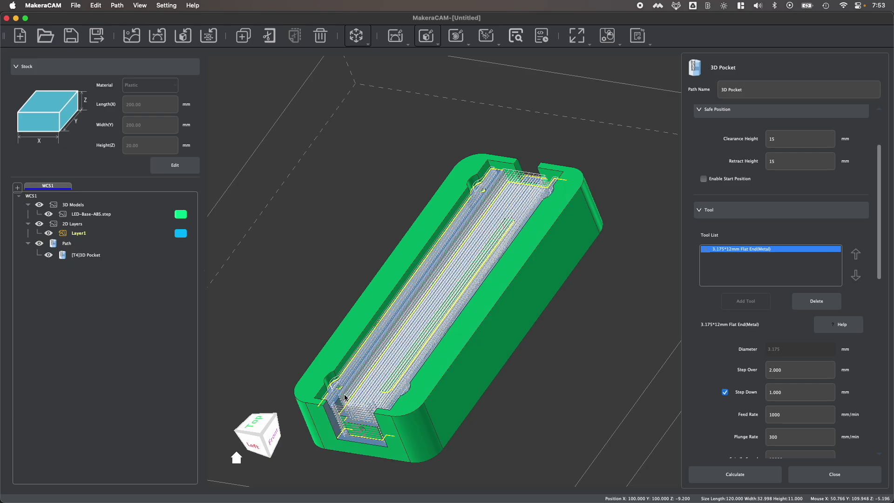
pyautogui.click(822, 474)
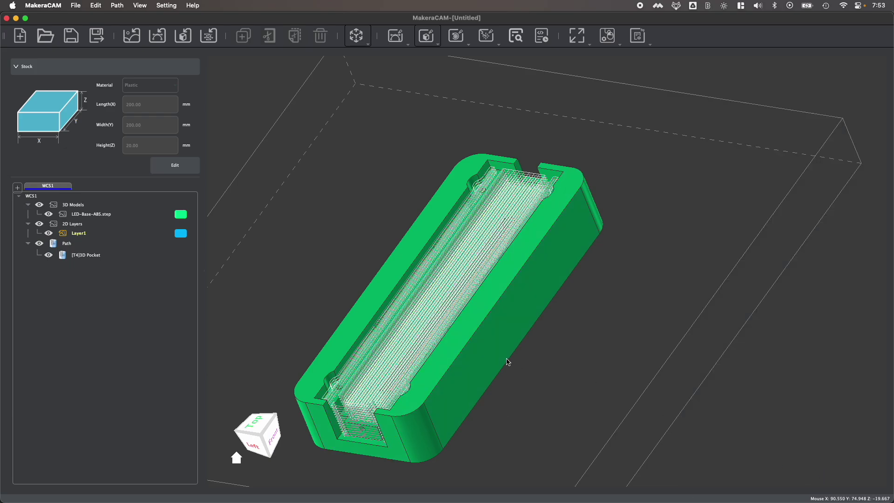
# - Start a 3D Contour toolpath and generate contours from the whole LED base in Object mode
pyautogui.click(456, 36)
pyautogui.click(437, 70)
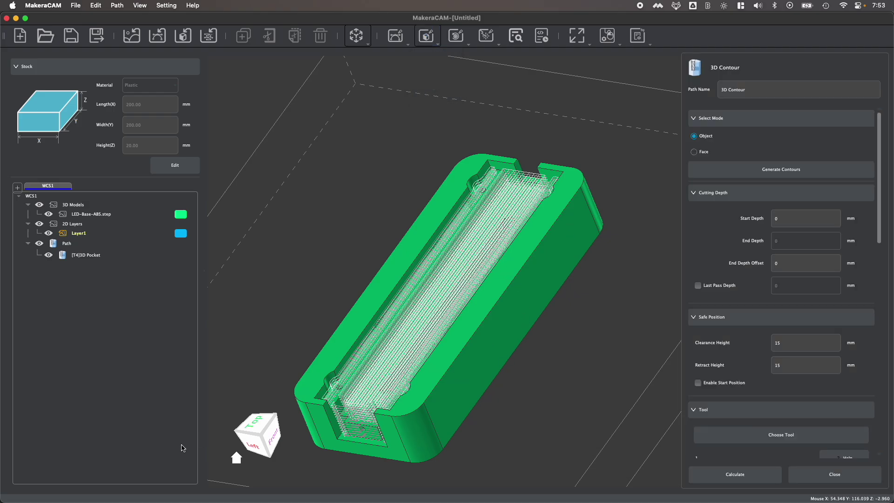
pyautogui.moveTo(258, 433)
pyautogui.mouseDown()
pyautogui.moveTo(223, 448)
pyautogui.moveTo(246, 440)
pyautogui.mouseUp()
pyautogui.click(467, 361)
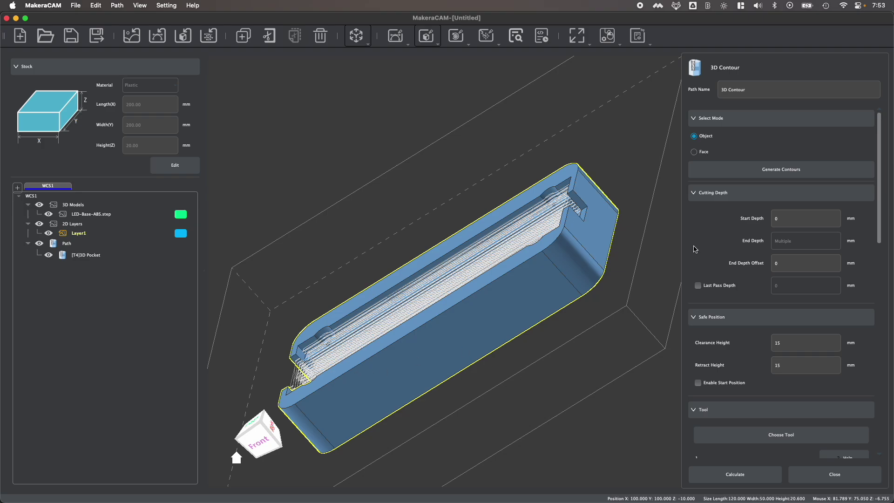
pyautogui.click(755, 171)
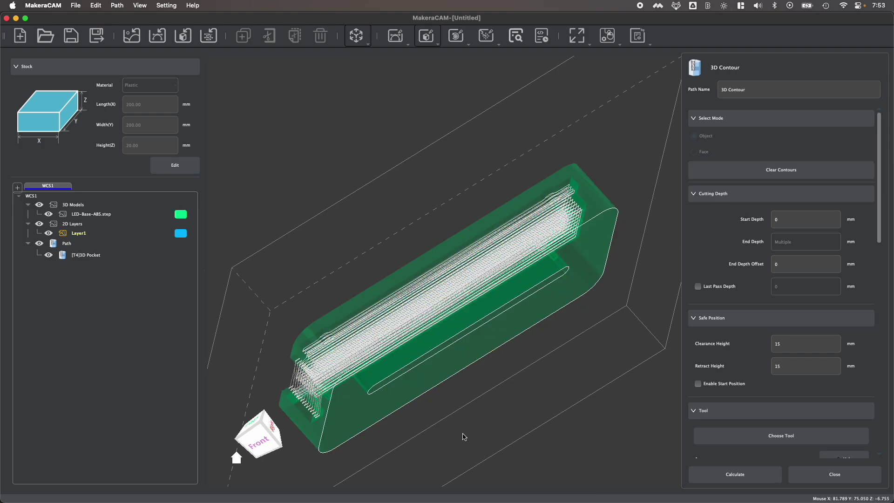
# - Choose the 3.175*32mm Flat End tool from the Single Flute Non Metal group for the 3D contour
pyautogui.moveTo(255, 436); pyautogui.dragTo(275, 432)
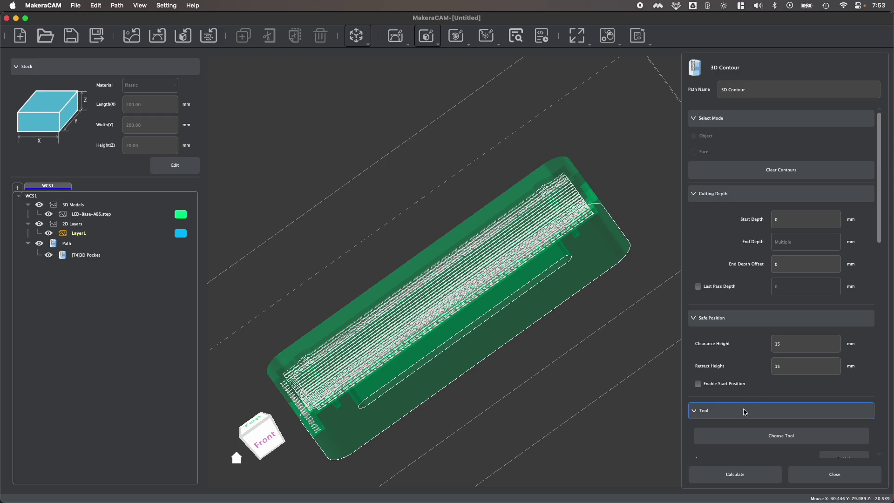
pyautogui.click(747, 437)
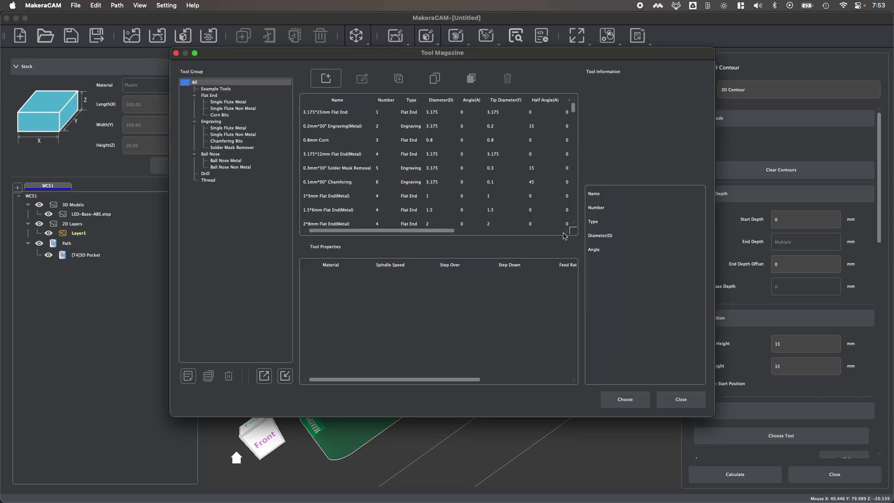
pyautogui.click(237, 102)
pyautogui.click(335, 169)
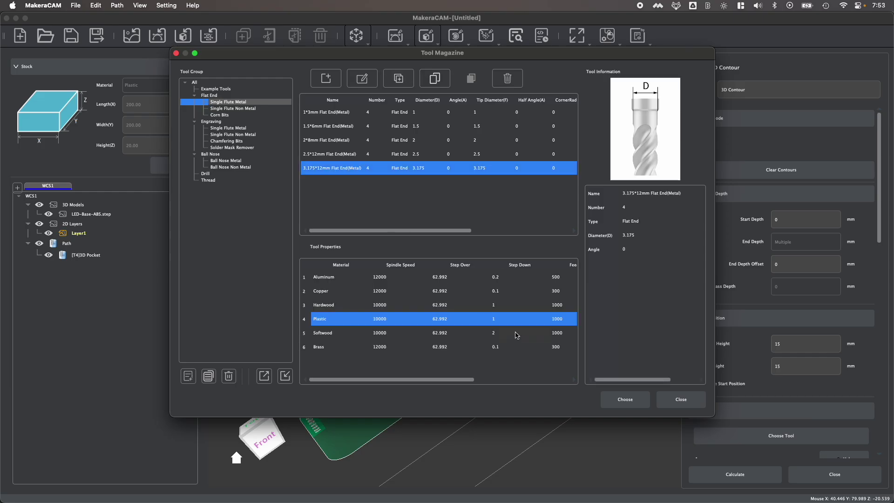
pyautogui.click(221, 109)
pyautogui.click(322, 196)
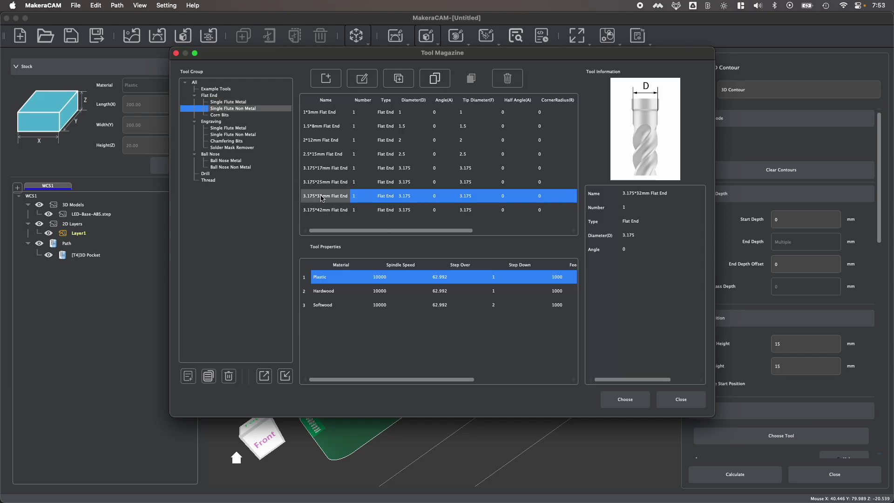
pyautogui.click(624, 399)
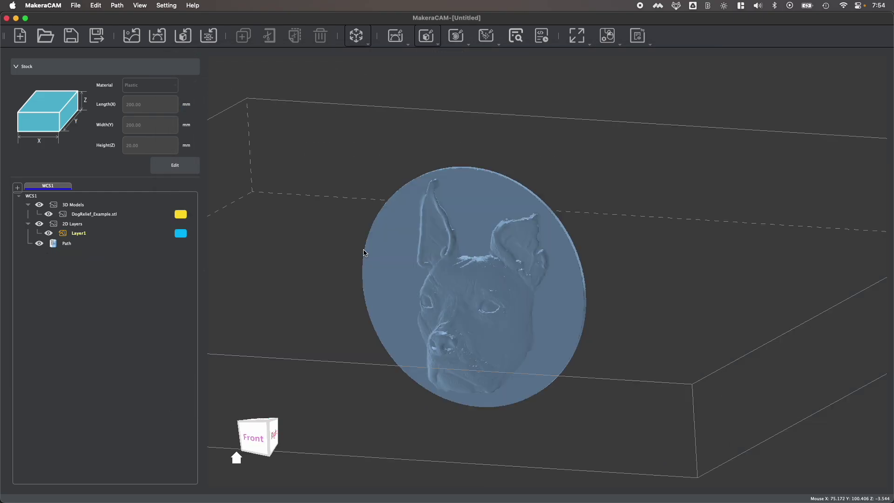
# - Examine the carved surface of the dog relief model close up and from several angles
pyautogui.scroll(2, 465, 303)
pyautogui.click(414, 342)
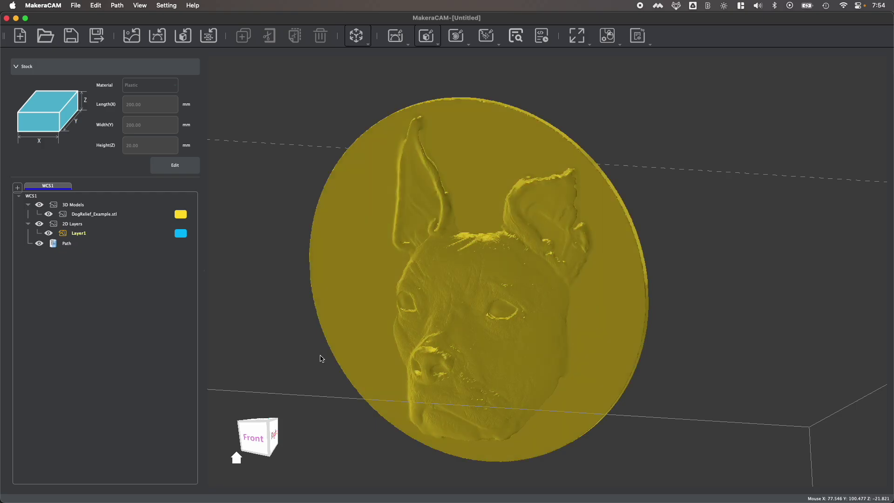
pyautogui.click(269, 430)
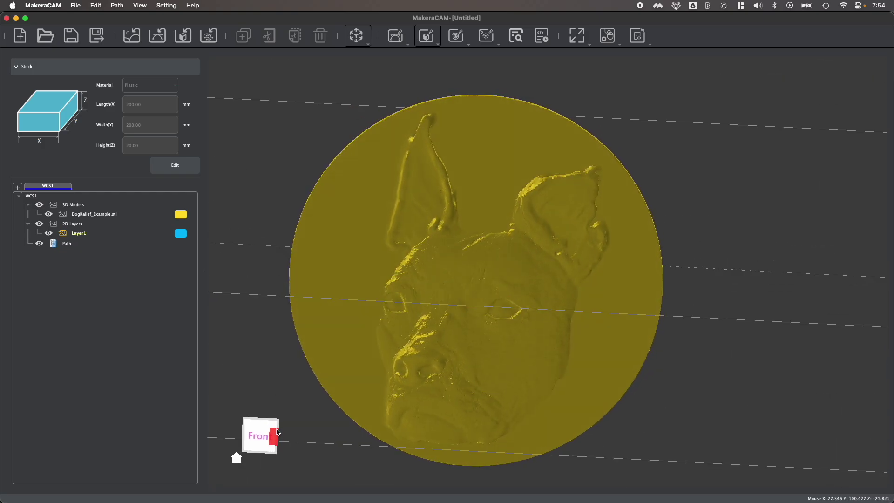
pyautogui.click(272, 429)
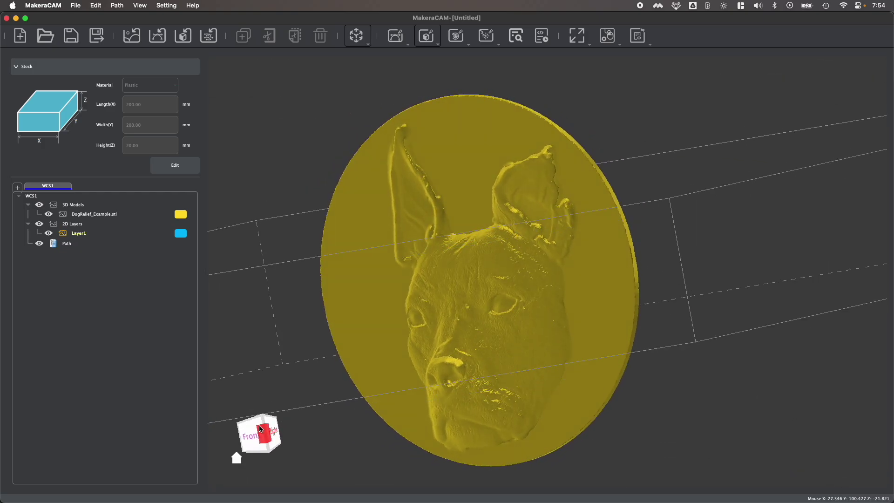
pyautogui.moveTo(264, 430); pyautogui.dragTo(285, 426)
pyautogui.click(285, 427)
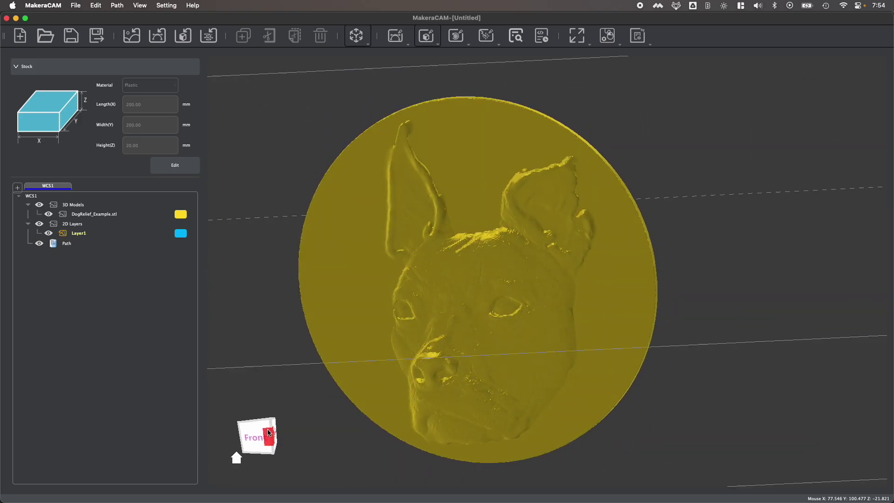
pyautogui.scroll(-3, 425, 329)
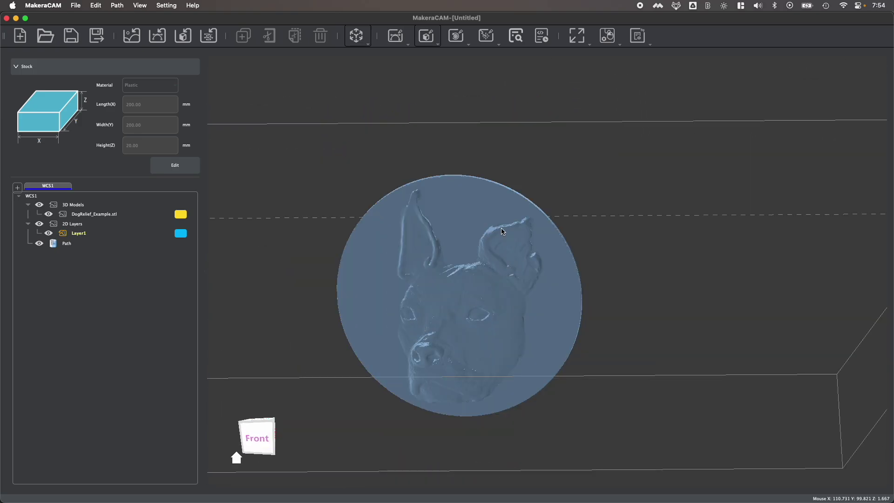
# - Open the Transform settings for the dog relief model and move it freehand to about X 92.4 mm, Z 2.3 mm
pyautogui.scroll(-3, 502, 231)
pyautogui.scroll(2, 503, 245)
pyautogui.click(270, 430)
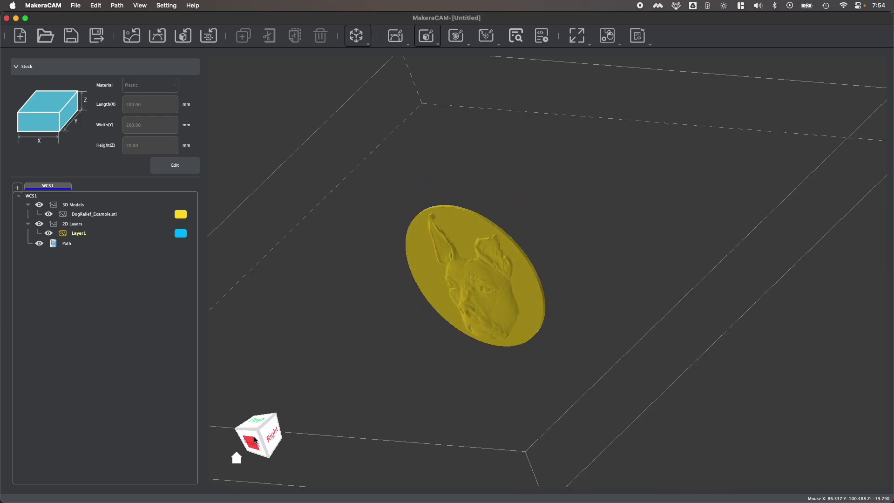
pyautogui.click(489, 288)
pyautogui.click(366, 36)
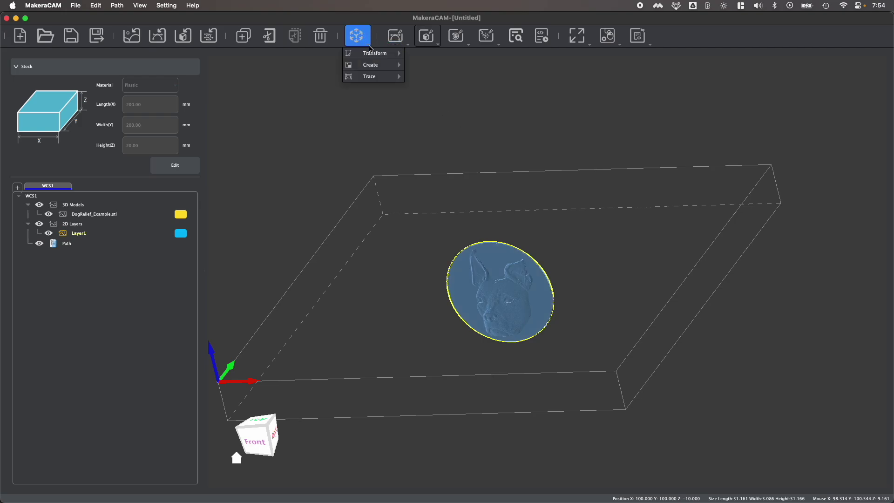
pyautogui.moveTo(374, 53)
pyautogui.click(418, 53)
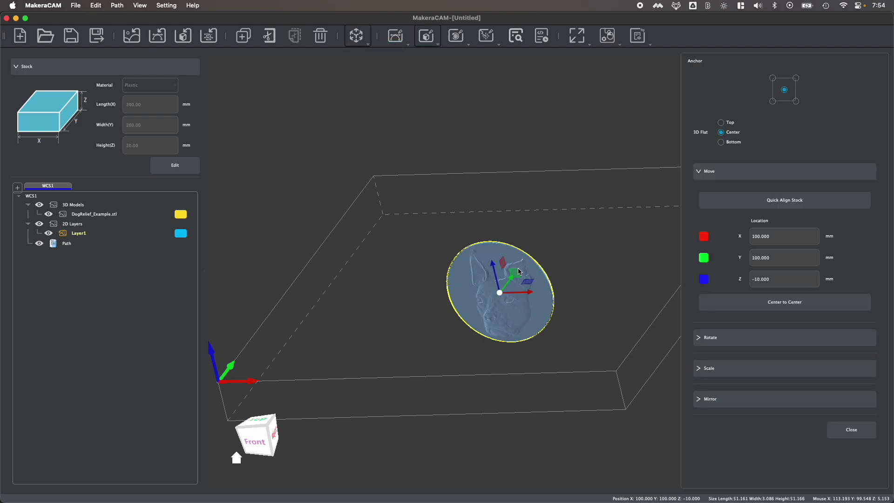
pyautogui.moveTo(519, 271); pyautogui.dragTo(498, 255)
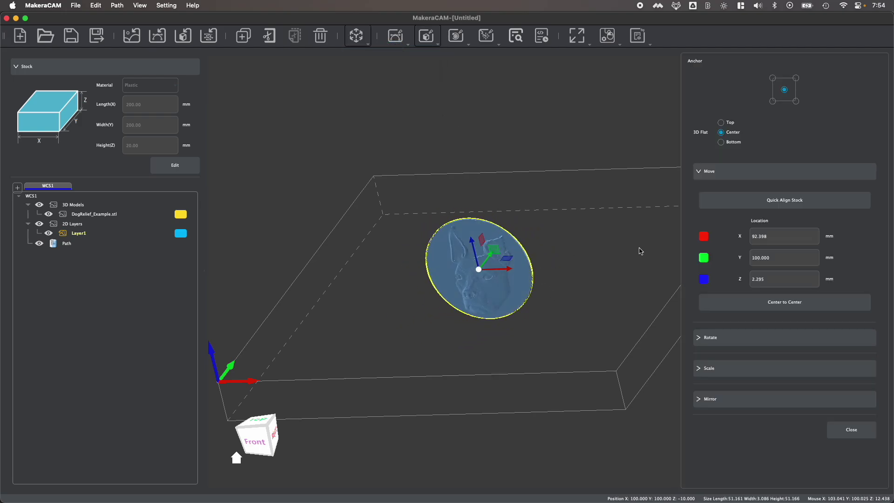
# - Rotate the dog relief model by -90° in the YZ plane and bring up its scale and mirror options
pyautogui.click(726, 340)
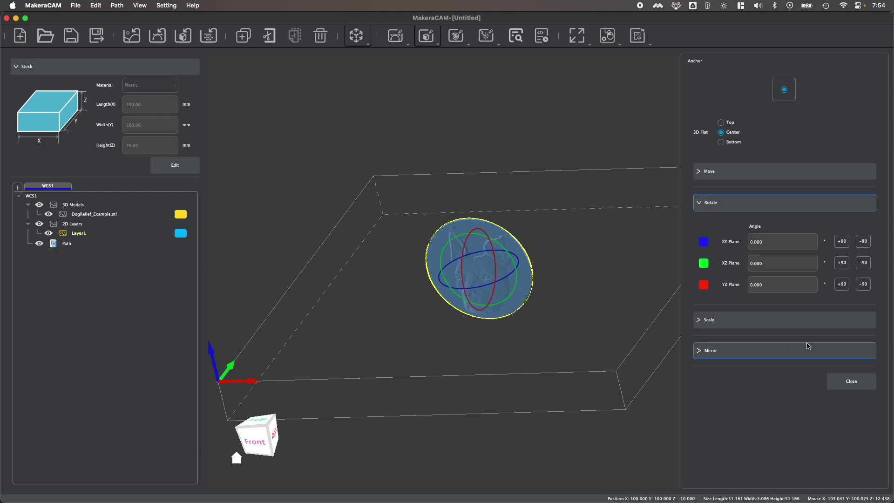
pyautogui.click(863, 285)
pyautogui.click(781, 321)
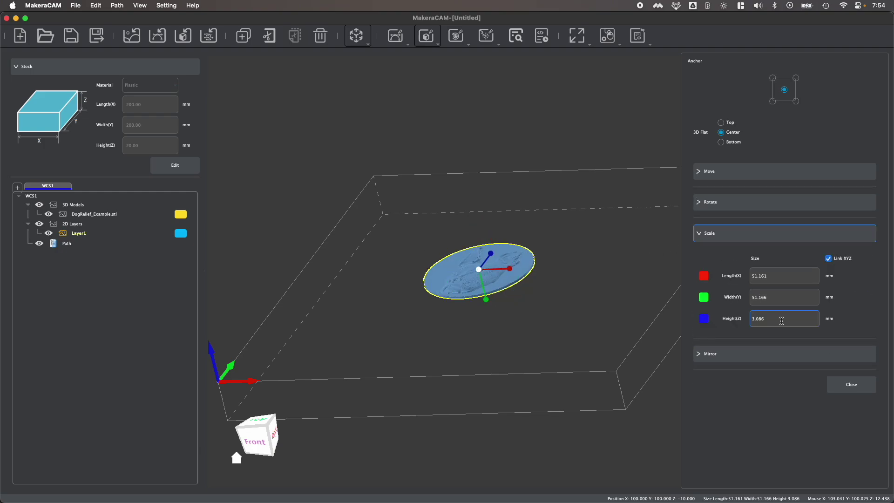
pyautogui.click(742, 359)
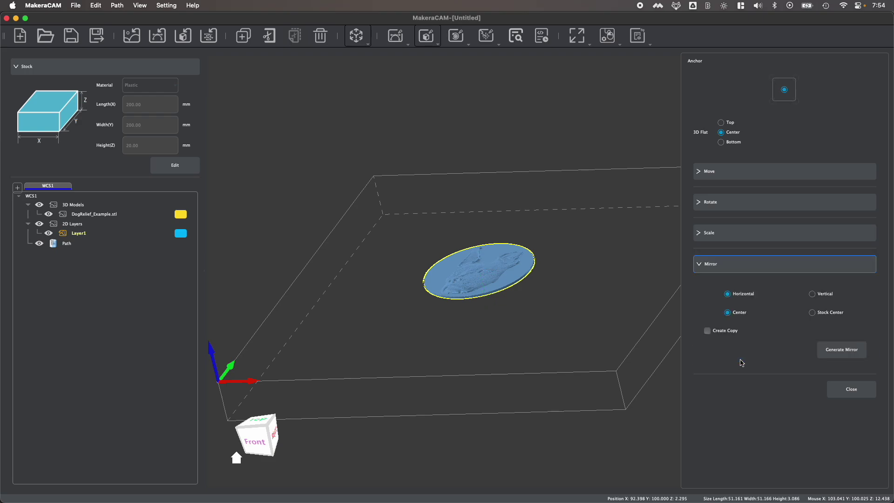
# - Apply Quick Align Stock to the dog relief model and finish the transform
pyautogui.click(731, 175)
pyautogui.click(745, 201)
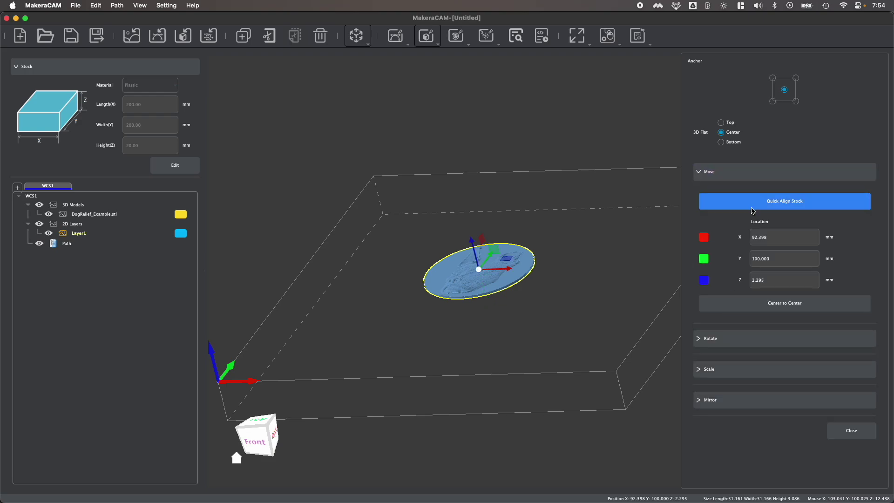
pyautogui.click(850, 430)
# - Calculate a 3D Relief toolpath for the dog model with the 0.2mm*30° Engraving(Metal) tool from the Engraving group's Single Flute Metal set
pyautogui.scroll(5, 553, 301)
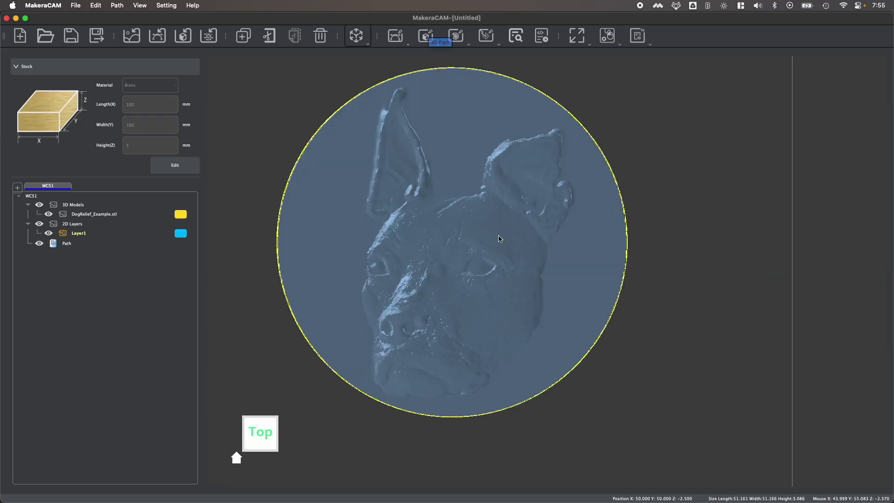
pyautogui.click(642, 220)
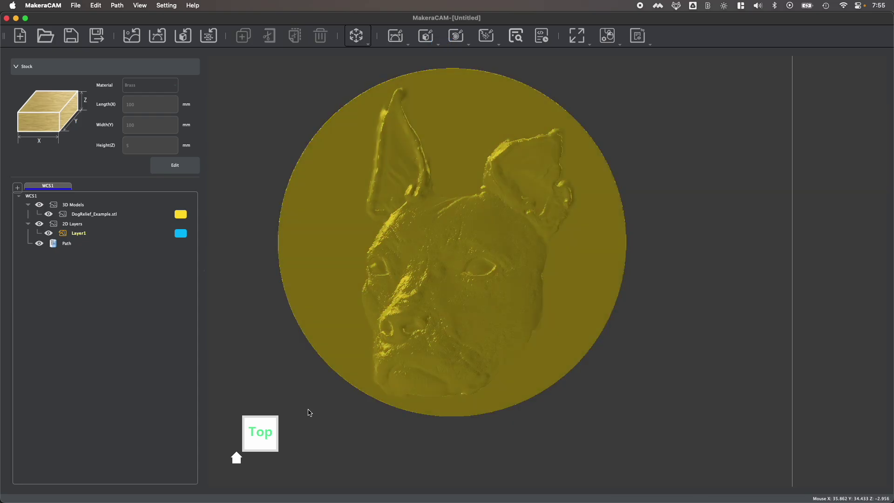
pyautogui.click(259, 428)
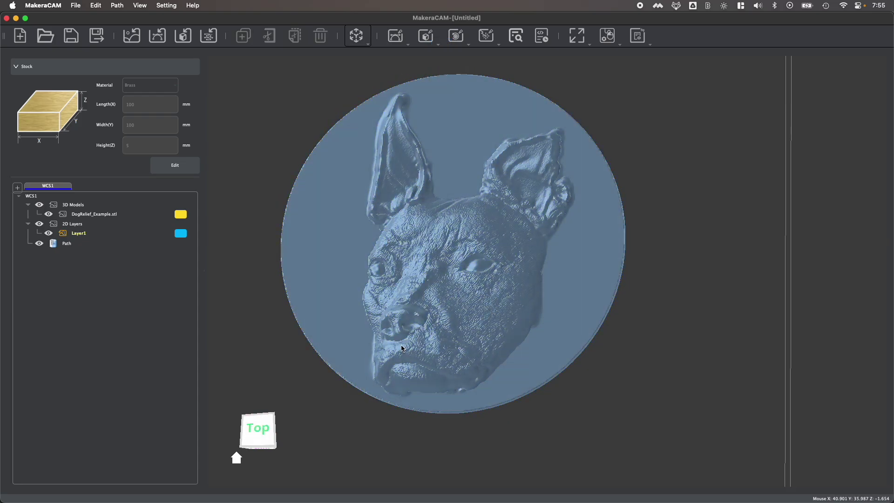
pyautogui.click(426, 36)
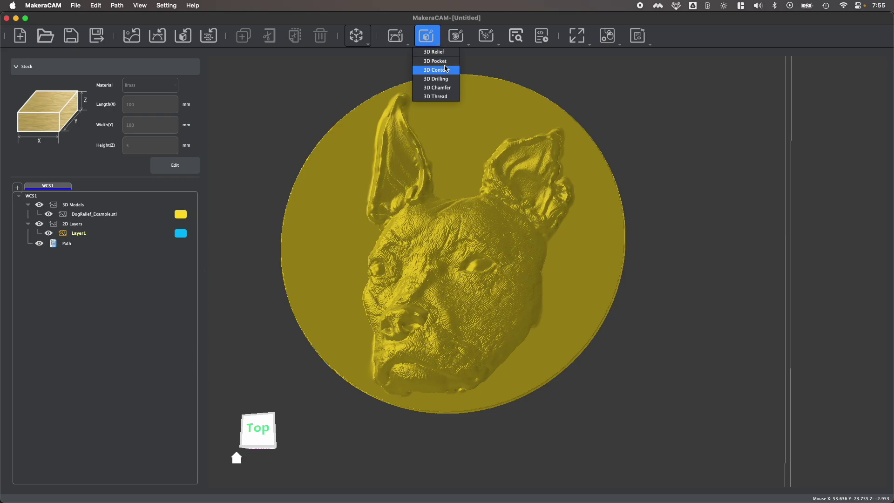
pyautogui.click(439, 52)
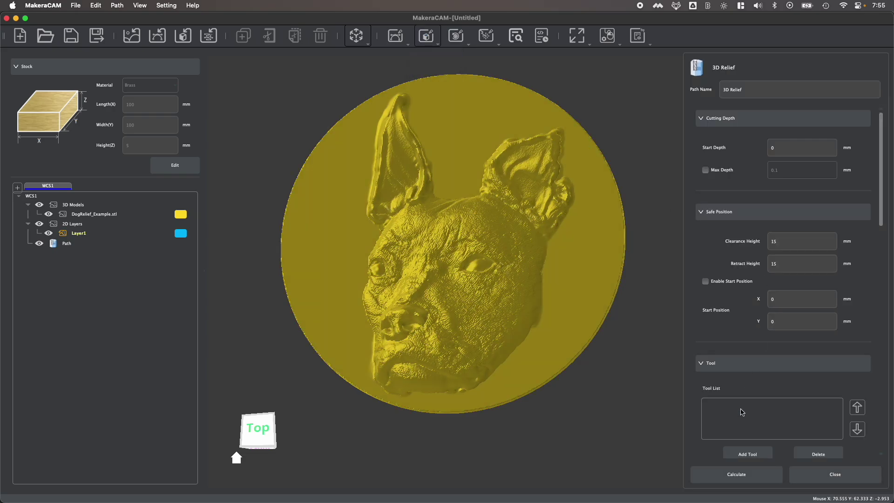
pyautogui.click(742, 453)
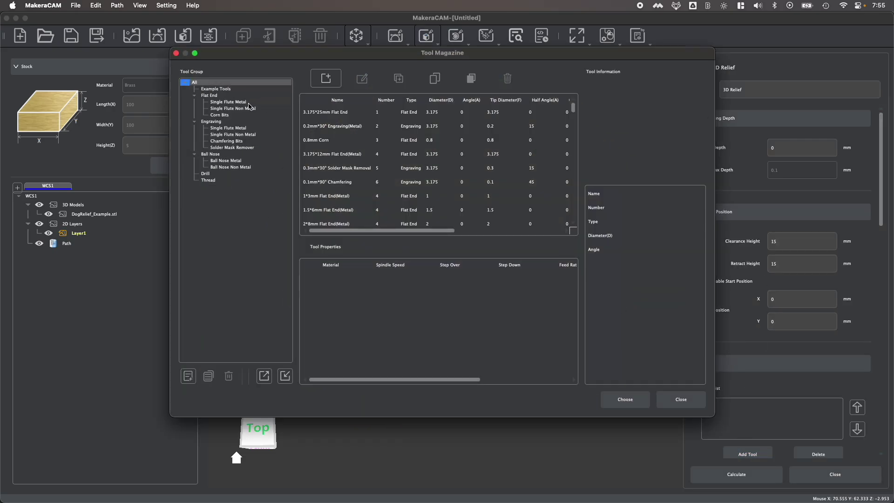
pyautogui.click(242, 128)
pyautogui.click(320, 124)
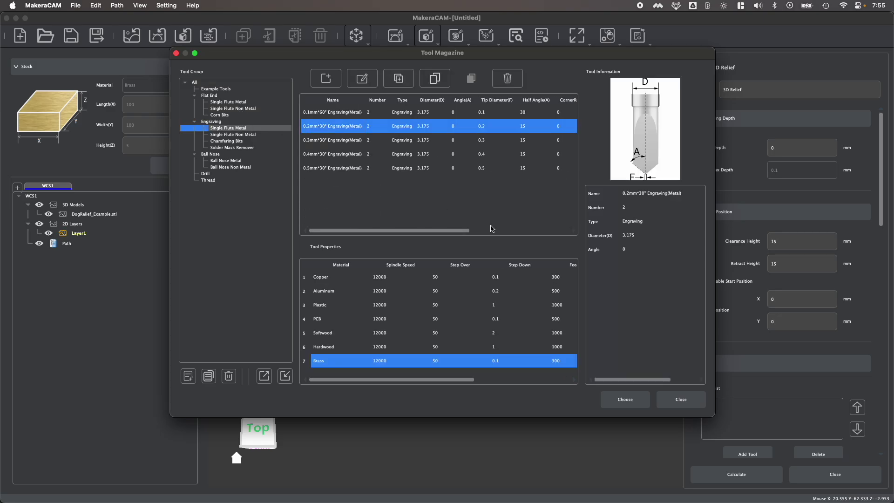
pyautogui.click(624, 399)
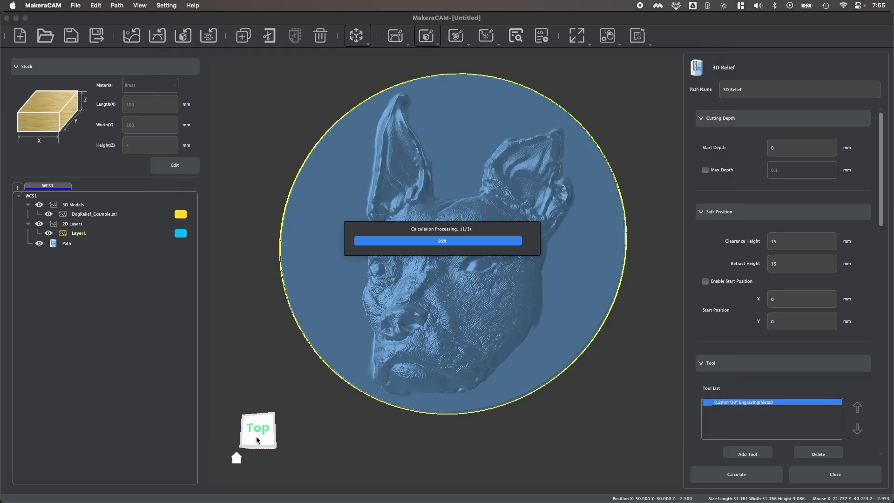
# - Examine the 3D relief toolpath on the dog model close up and from several angles, and close the operation
pyautogui.click(259, 429)
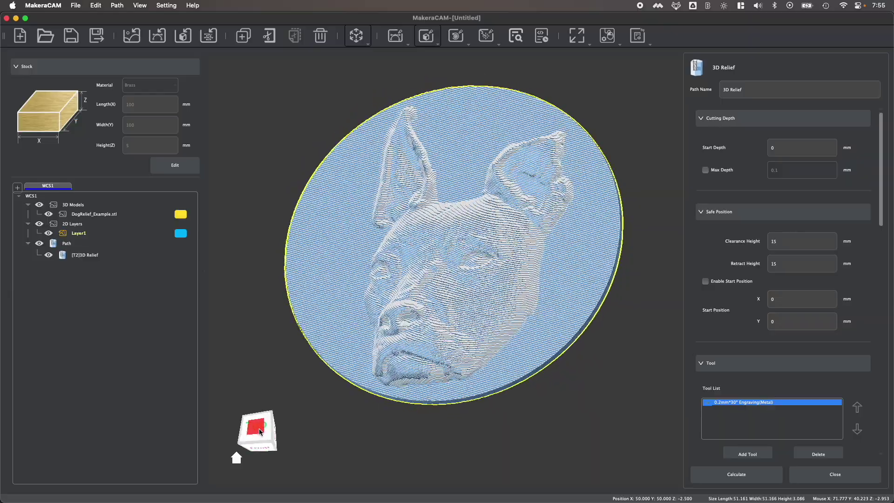
pyautogui.moveTo(259, 432)
pyautogui.mouseDown()
pyautogui.moveTo(259, 417)
pyautogui.moveTo(268, 444)
pyautogui.moveTo(253, 432)
pyautogui.moveTo(254, 440)
pyautogui.mouseUp()
pyautogui.scroll(5, 263, 437)
pyautogui.scroll(-3, 409, 284)
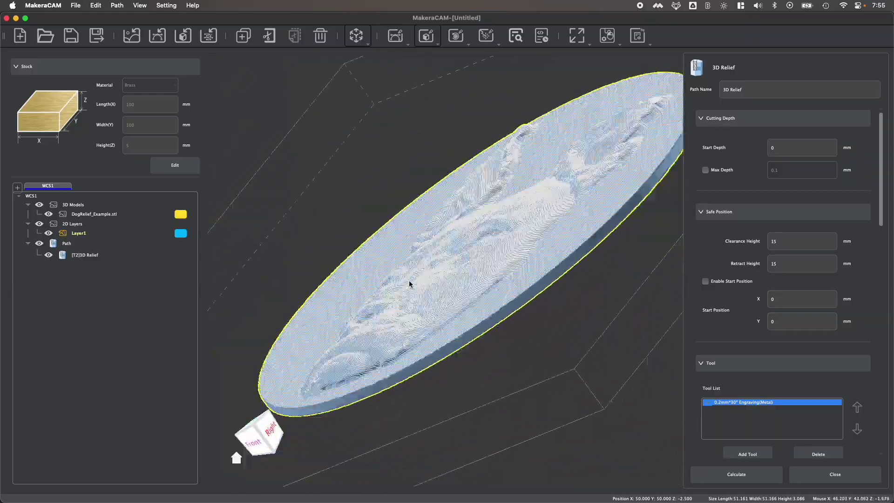
pyautogui.scroll(-3, 412, 279)
pyautogui.click(267, 418)
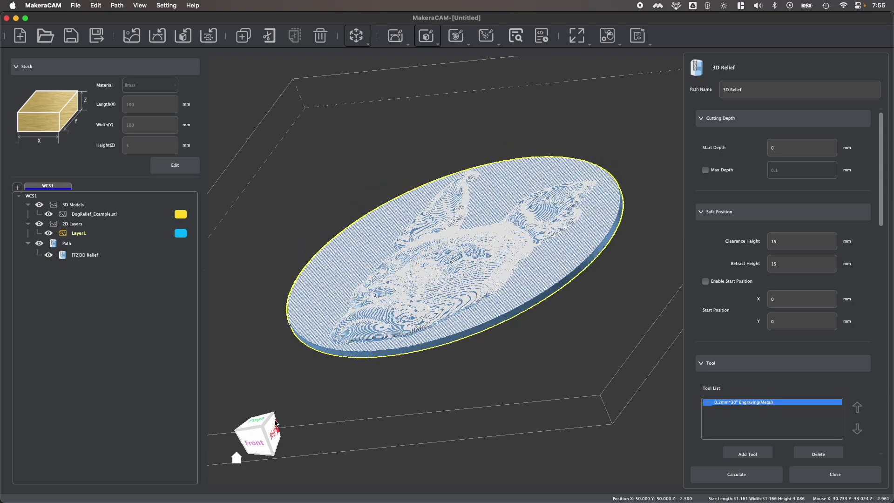
pyautogui.scroll(5, 505, 215)
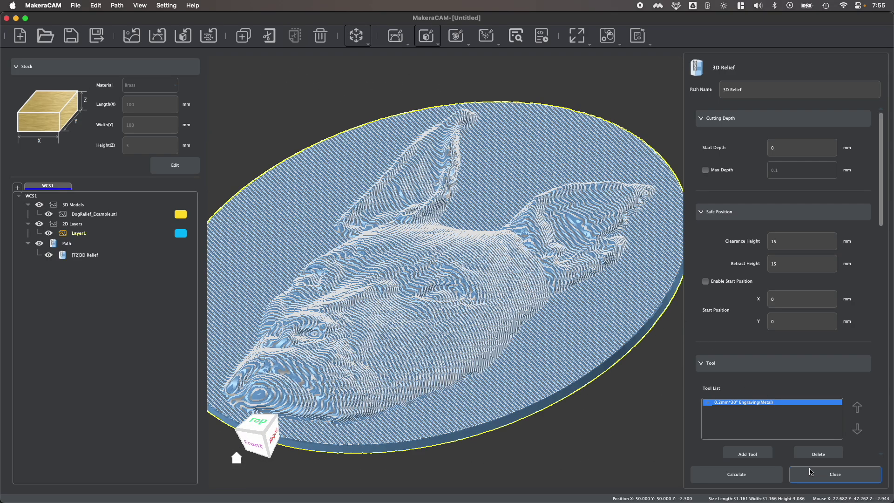
pyautogui.click(834, 474)
# - Start a 3D Contour toolpath in Object mode and select the dog relief model as its object
pyautogui.click(426, 36)
pyautogui.click(433, 72)
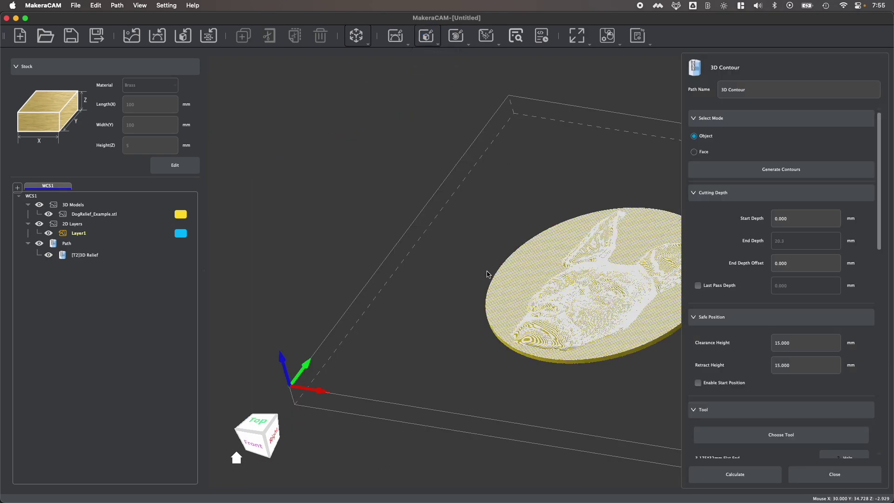
pyautogui.moveTo(486, 271); pyautogui.dragTo(331, 281, button='middle')
pyautogui.click(528, 338)
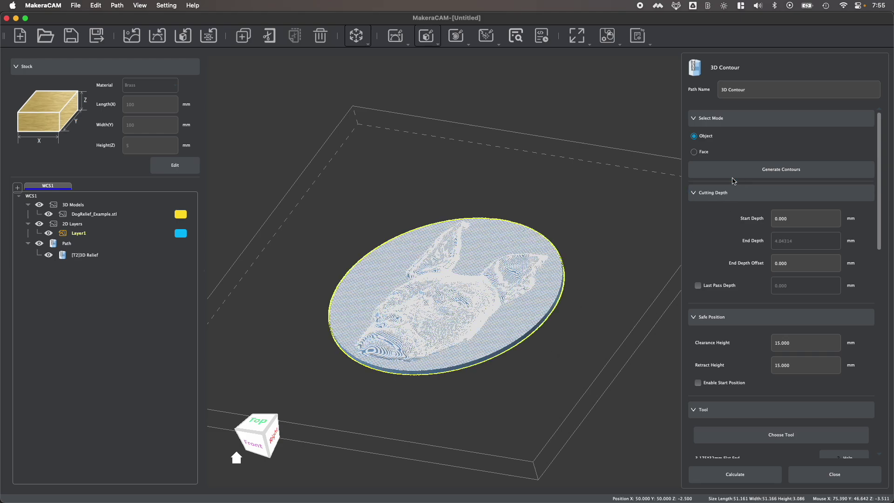